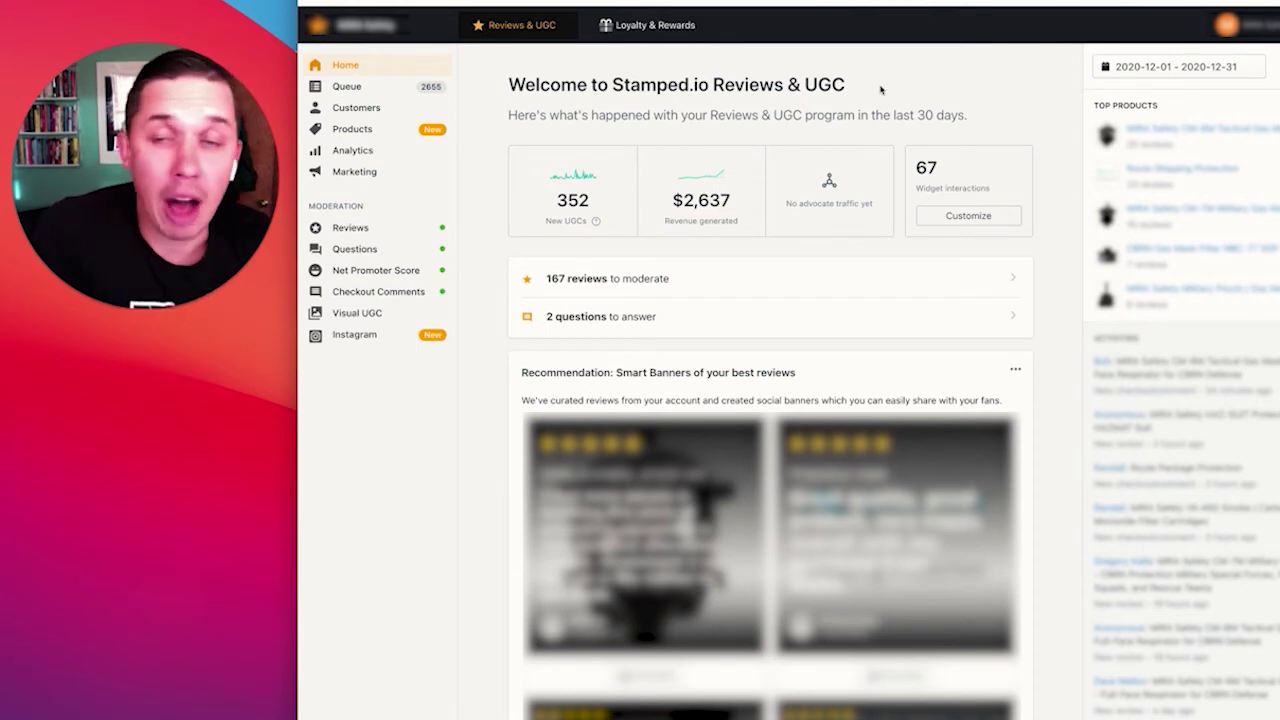
Open the Klaviyo app in the Stamped.io integrations and install it
{"action": "left_click", "coordinate": [1225, 25]}
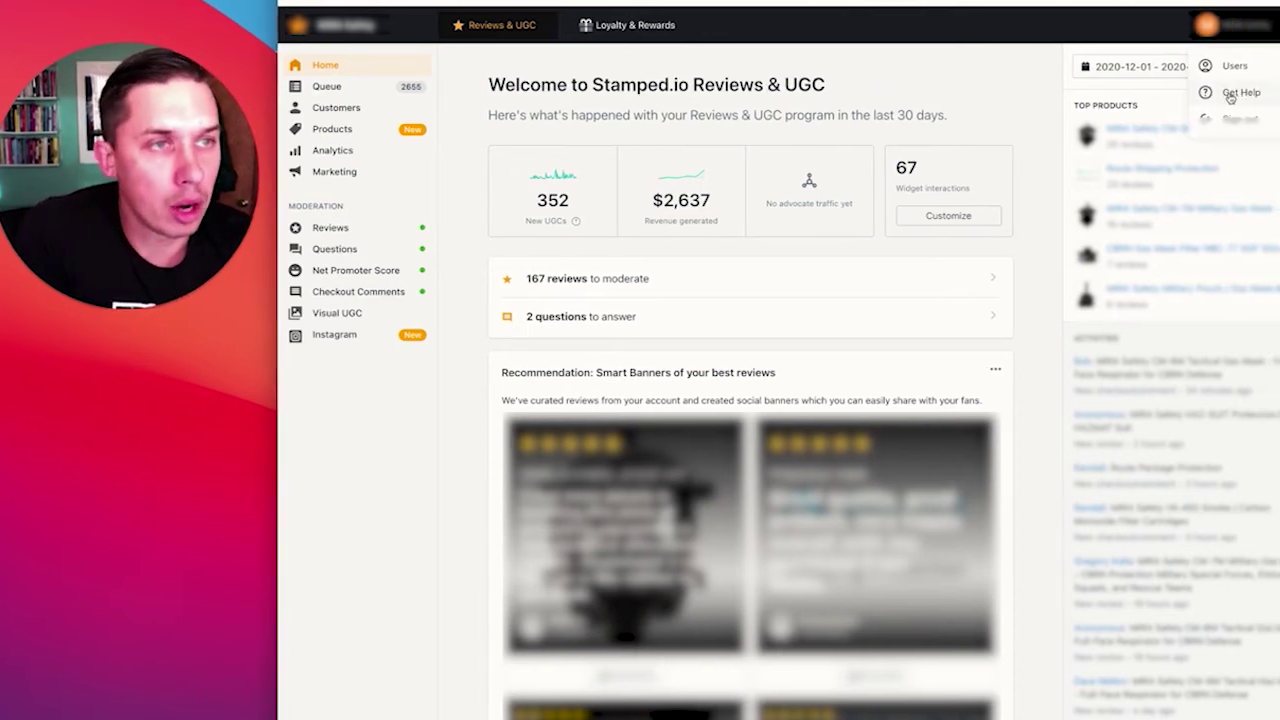
{"action": "left_click", "coordinate": [1203, 66]}
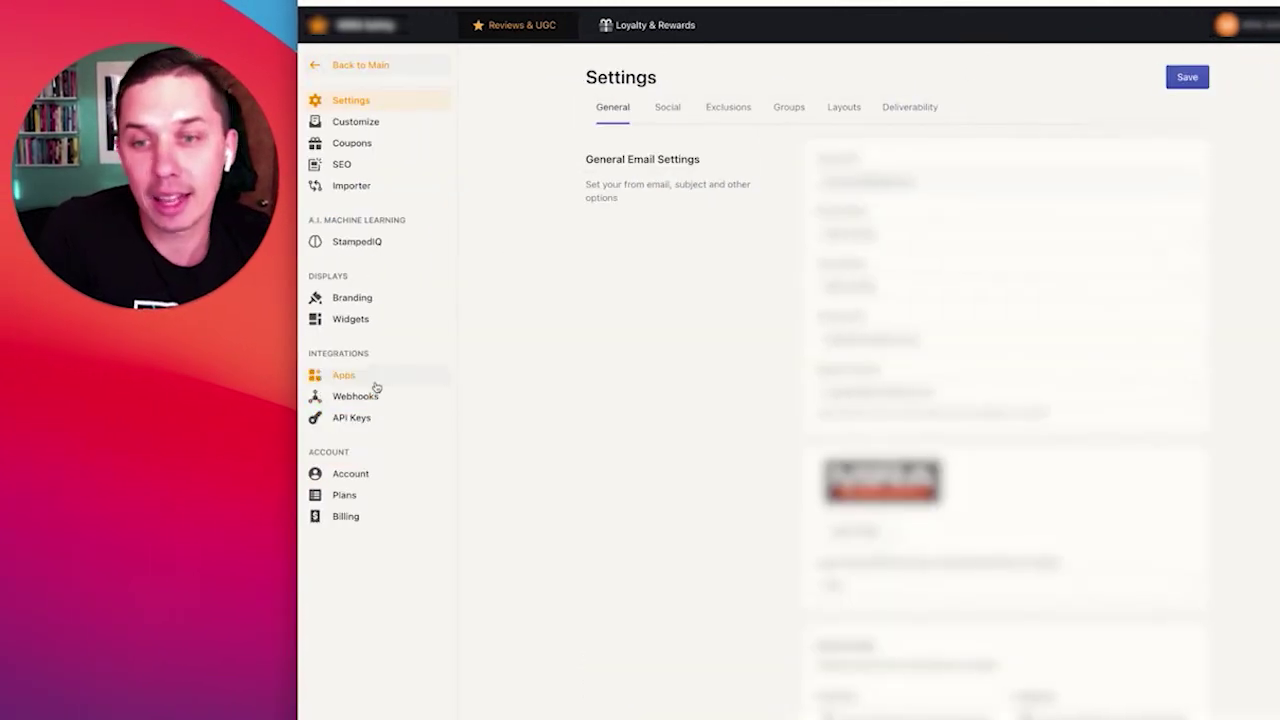
{"action": "left_click", "coordinate": [376, 384]}
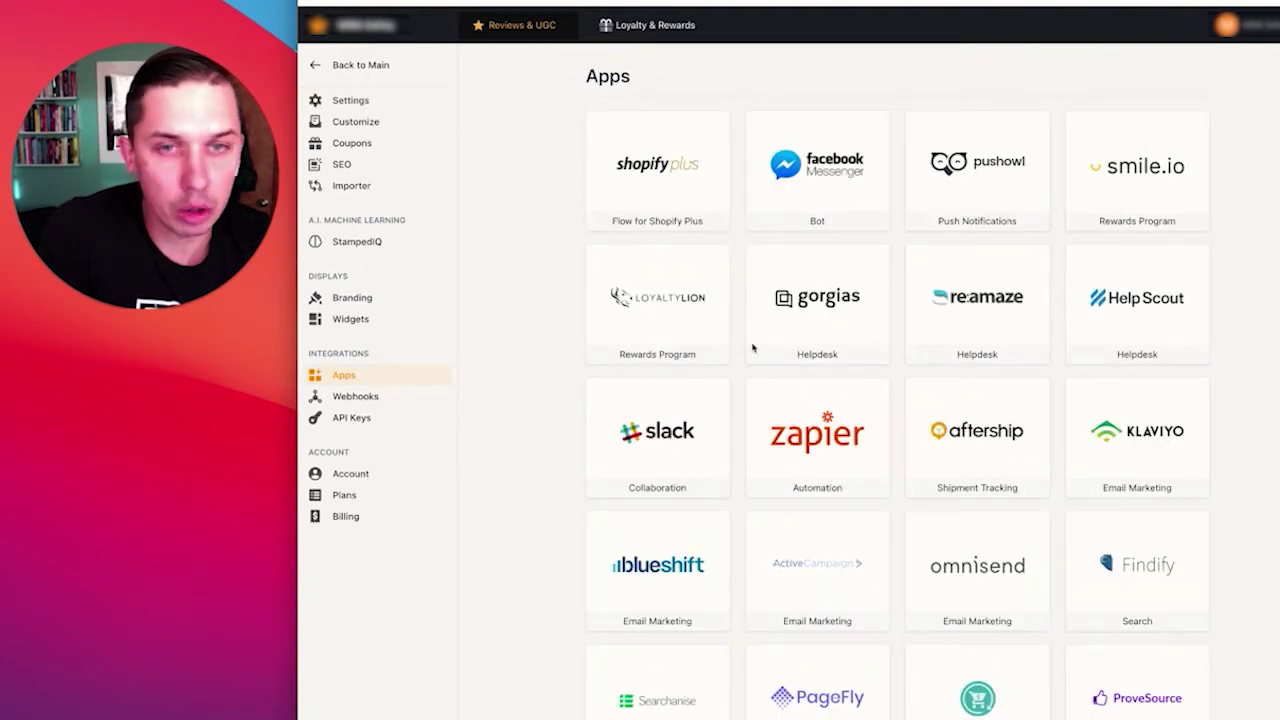
{"action": "left_click", "coordinate": [1146, 434]}
{"action": "left_click", "coordinate": [690, 311]}
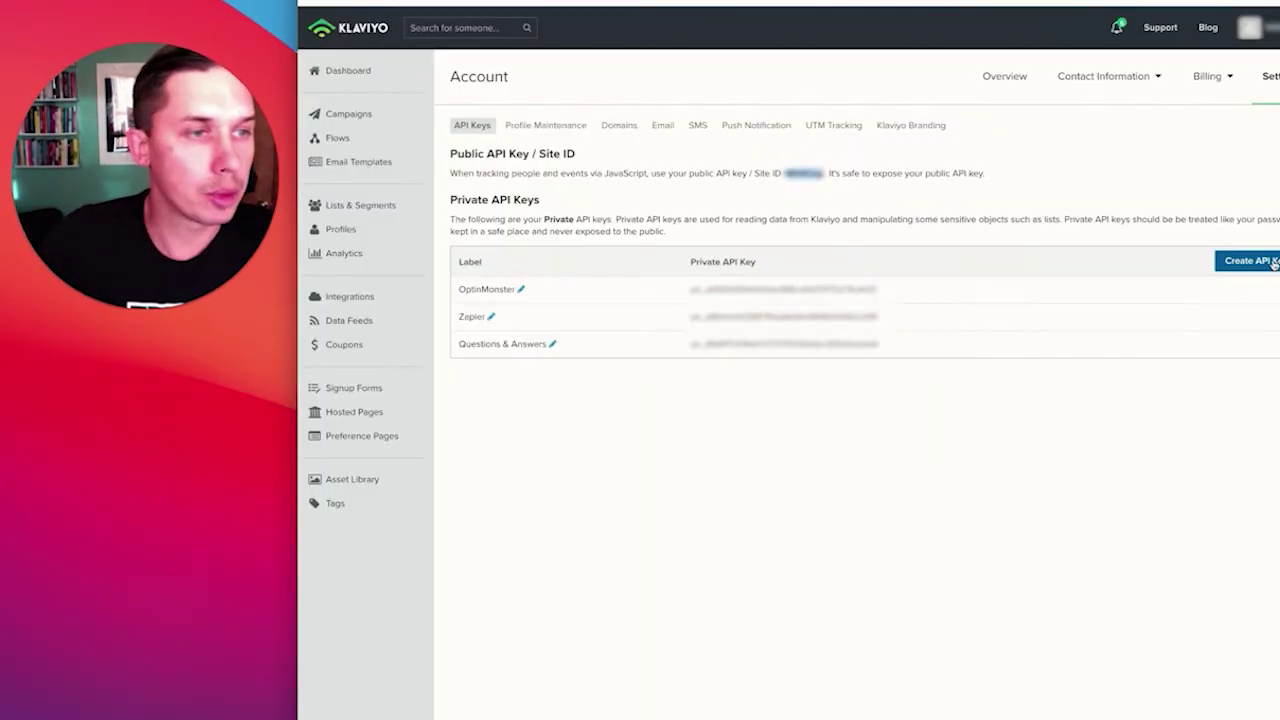
{"action": "left_click", "coordinate": [1255, 262]}
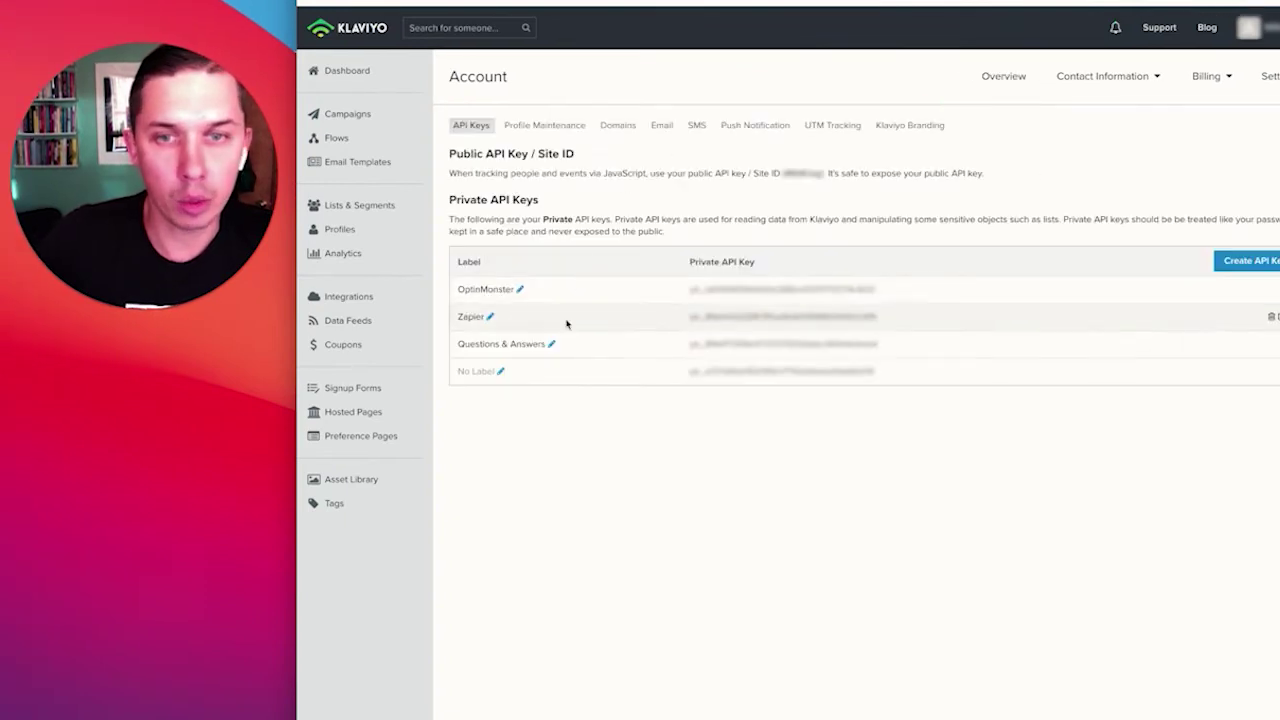
{"action": "left_click", "coordinate": [500, 371]}
{"action": "left_click", "coordinate": [684, 176]}
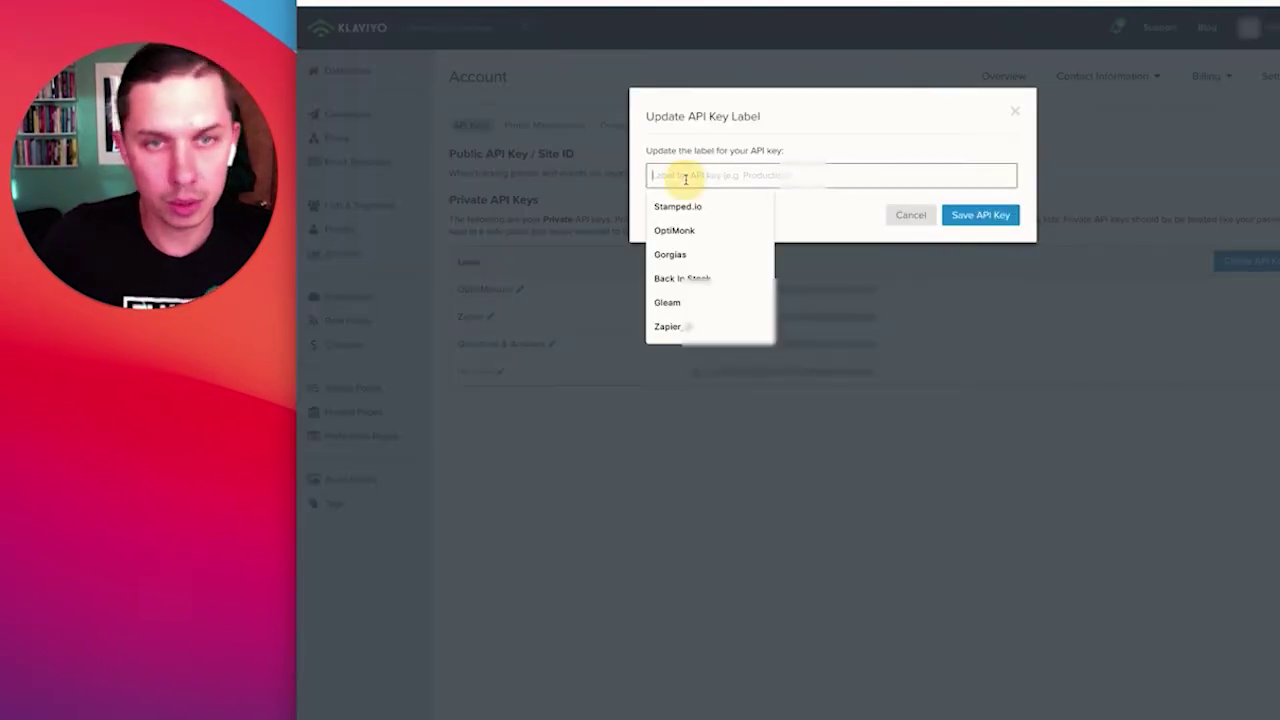
{"action": "type", "text": "Sta"}
{"action": "left_click", "coordinate": [690, 205]}
{"action": "left_click", "coordinate": [982, 216]}
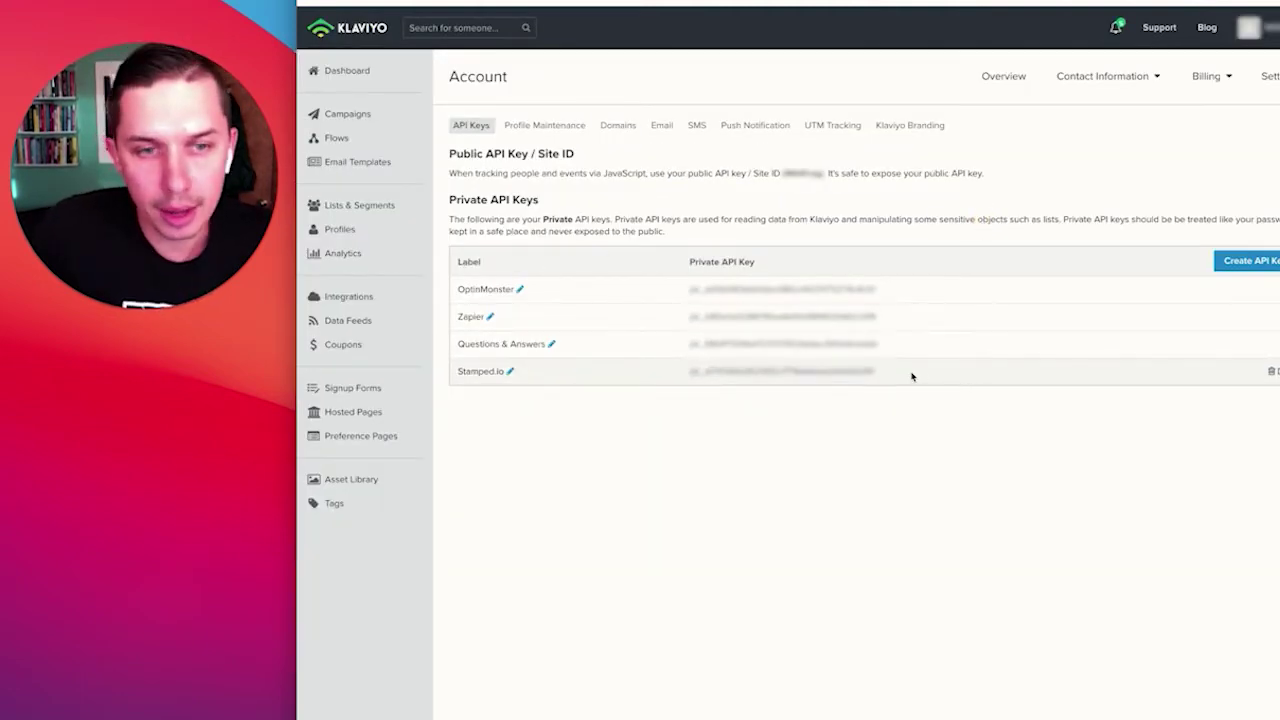
Copy the new private API key and the site ID from Klaviyo into Stamped.io's Klaviyo integration and save it
{"action": "left_click_drag", "start_coordinate": [875, 372], "coordinate": [690, 372]}
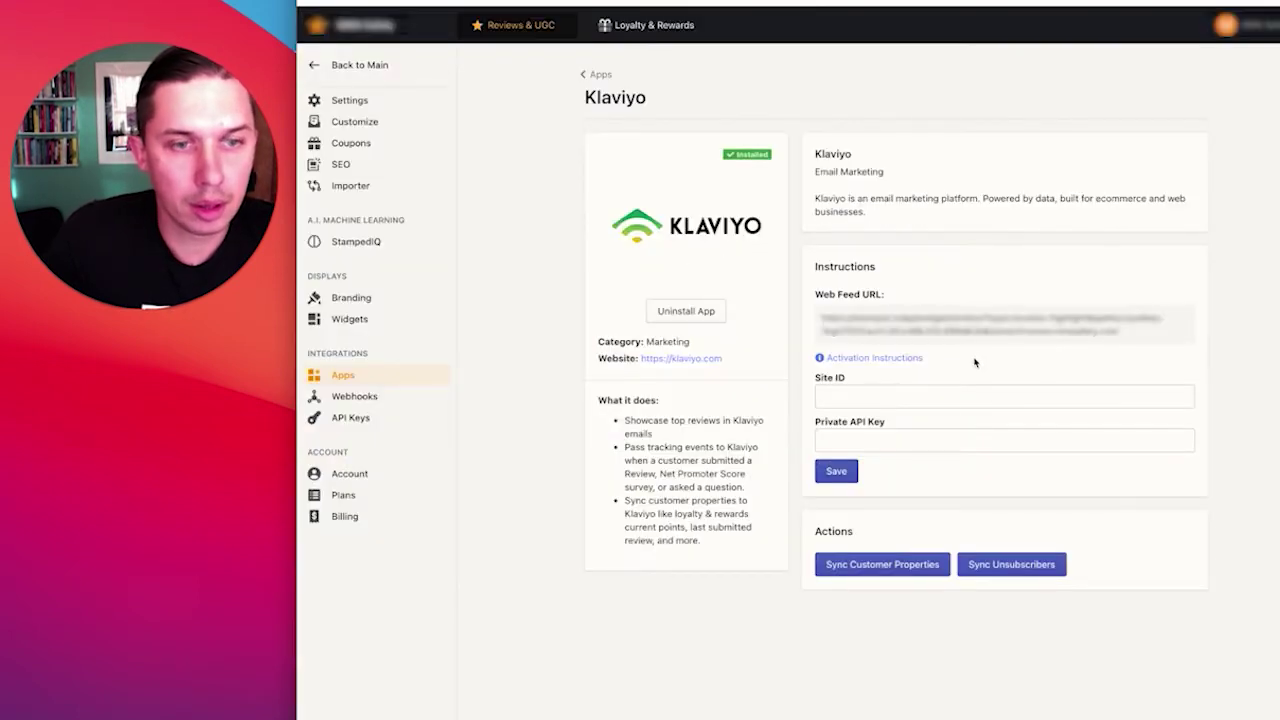
{"action": "left_click", "coordinate": [852, 426]}
{"action": "key", "text": "super+v"}
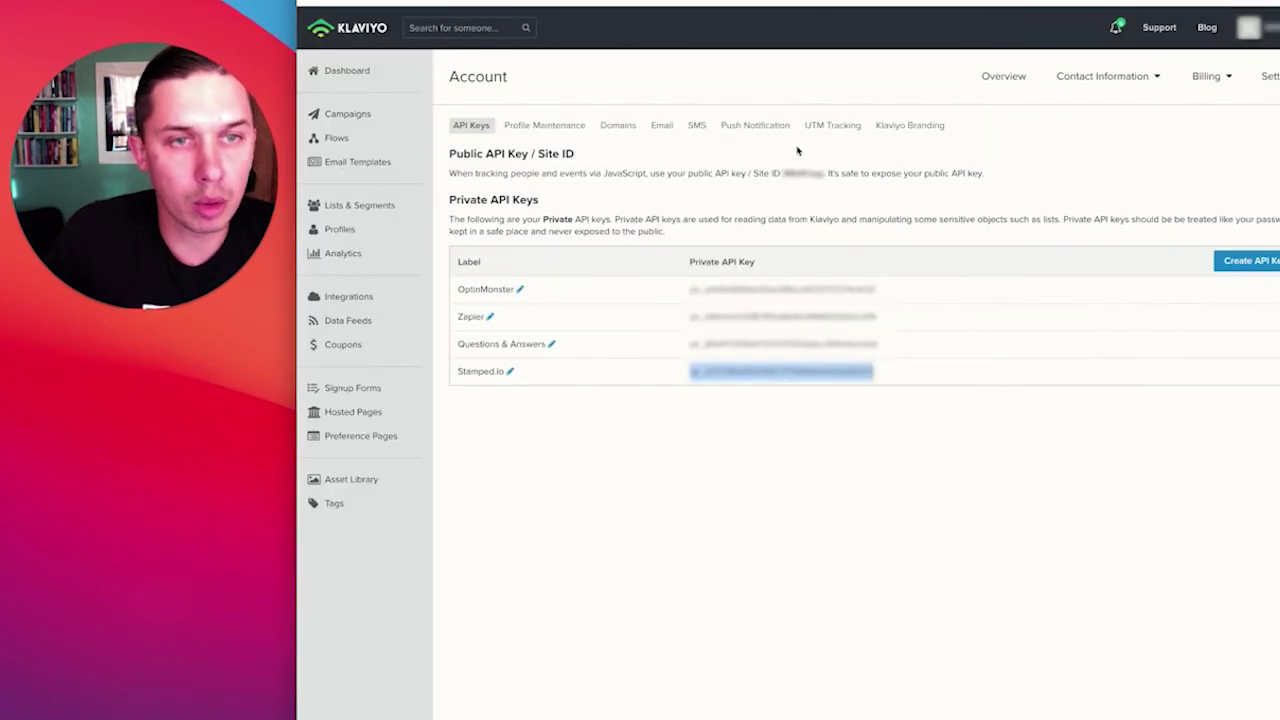
{"action": "double_click", "coordinate": [802, 173]}
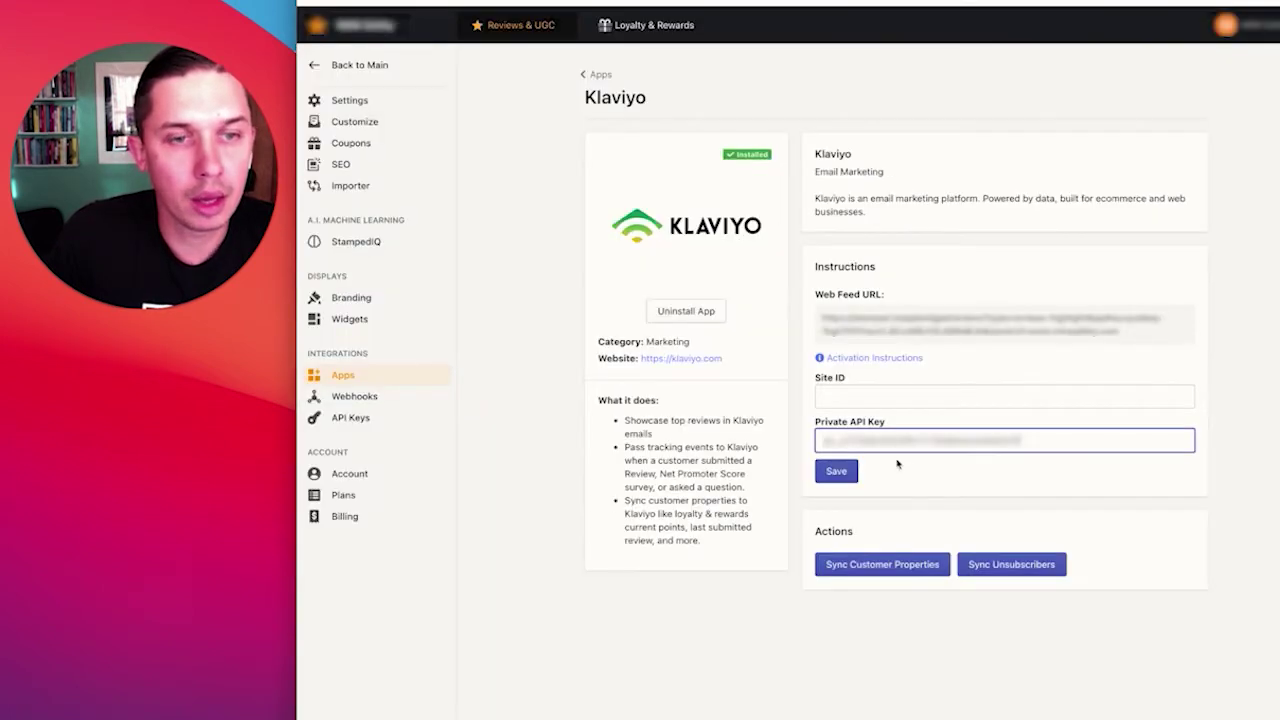
{"action": "left_click", "coordinate": [1004, 397]}
{"action": "key", "text": "cmd+v"}
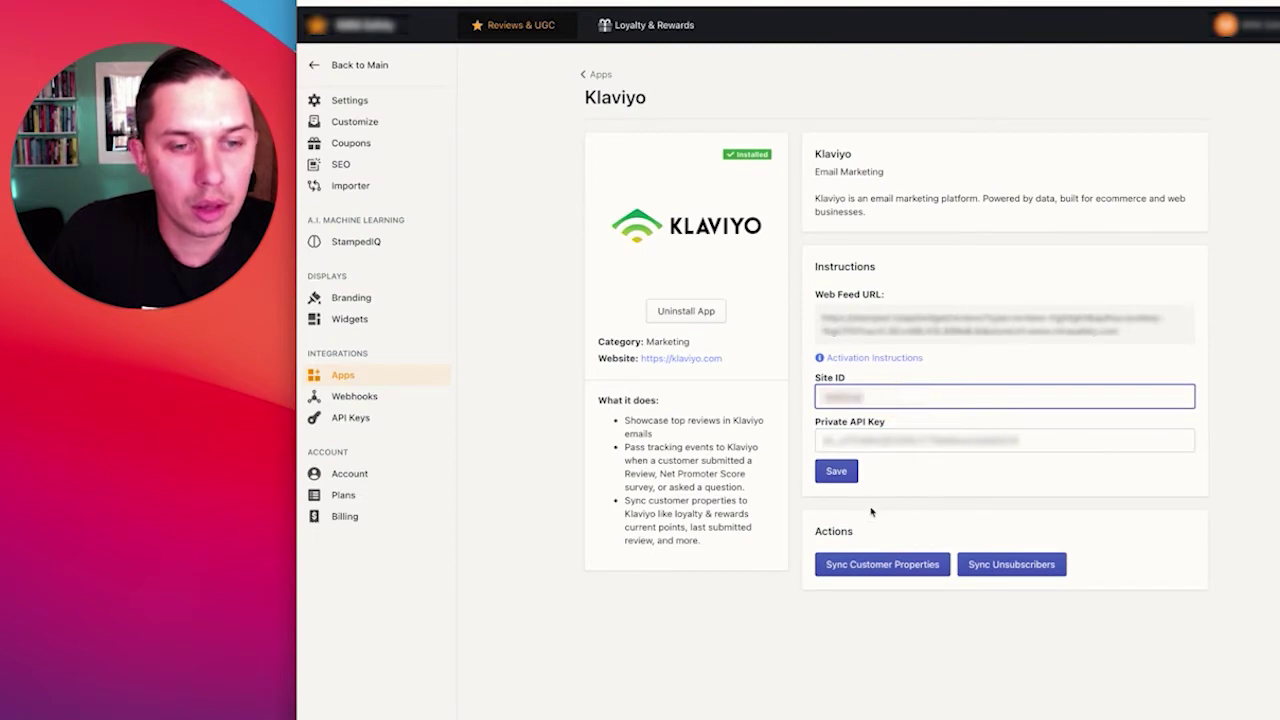
{"action": "left_click", "coordinate": [847, 471]}
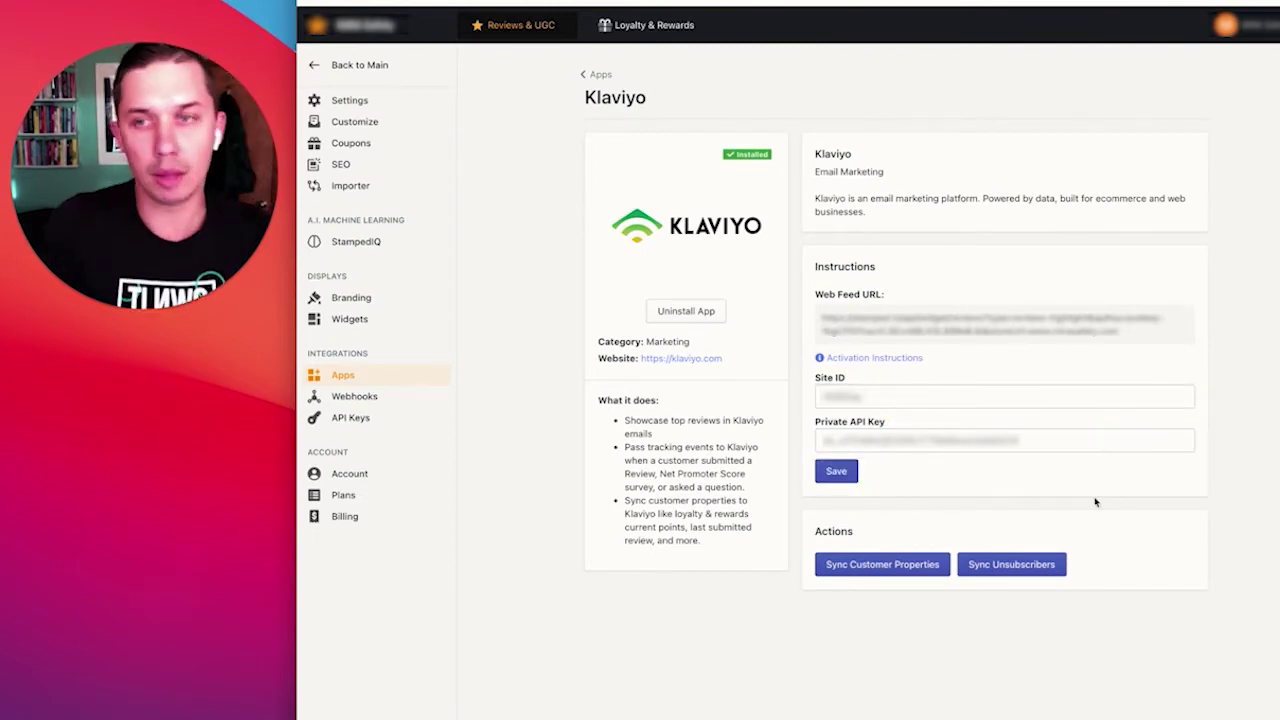
Sync the customer properties and the unsubscribers from Stamped.io to Klaviyo
{"action": "left_click", "coordinate": [869, 573]}
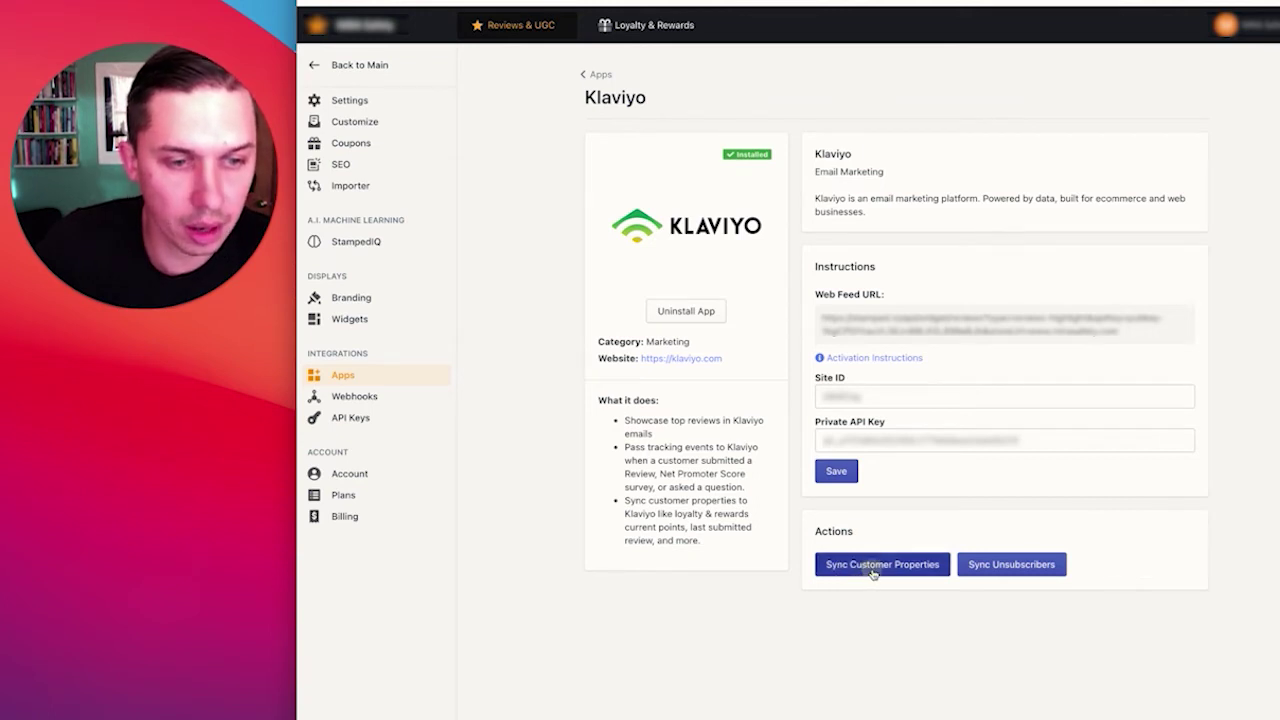
{"action": "left_click", "coordinate": [1022, 572]}
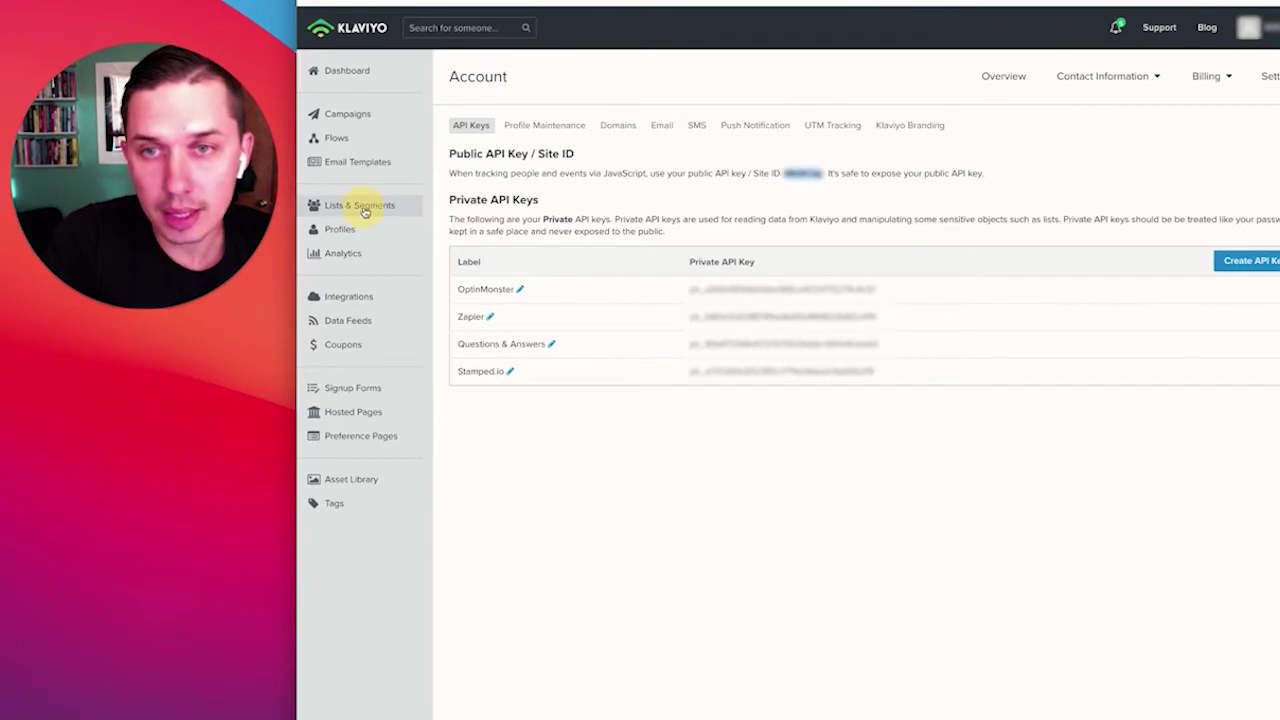
Switch to Klaviyo, start a new segment and name it "[temp] Stamped.io"
{"action": "left_click", "coordinate": [362, 206]}
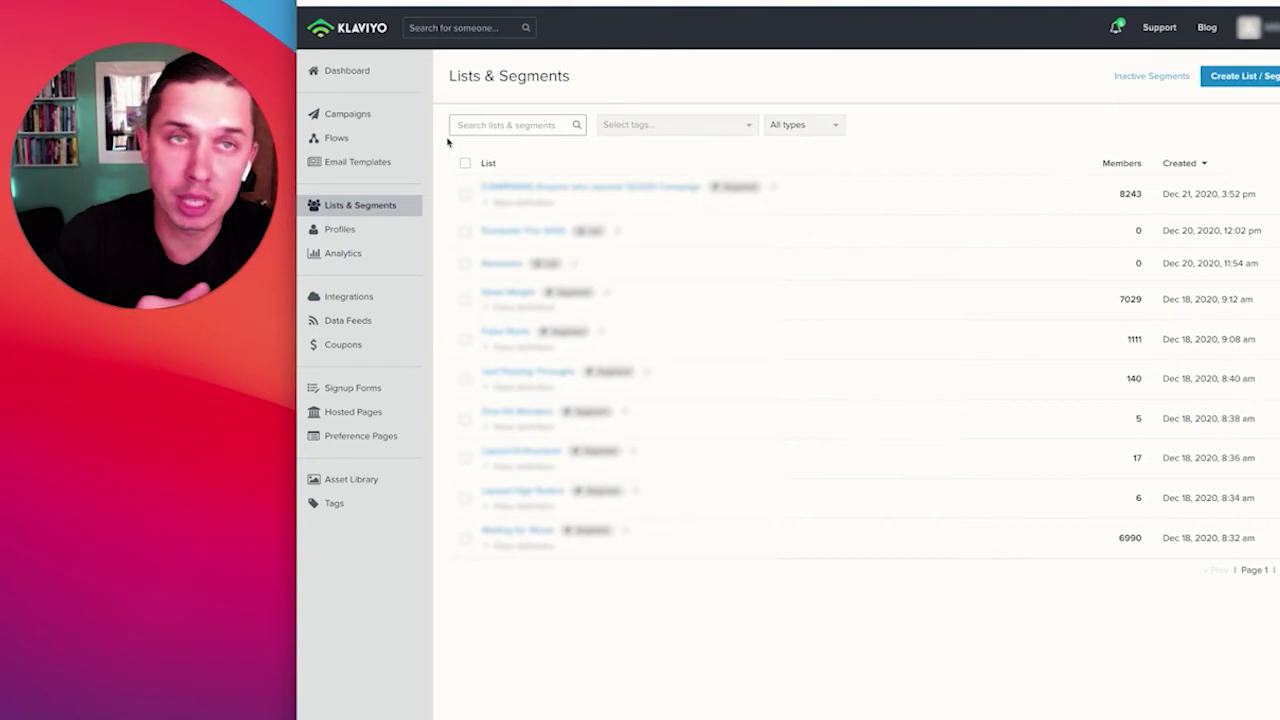
{"action": "left_click", "coordinate": [1252, 76]}
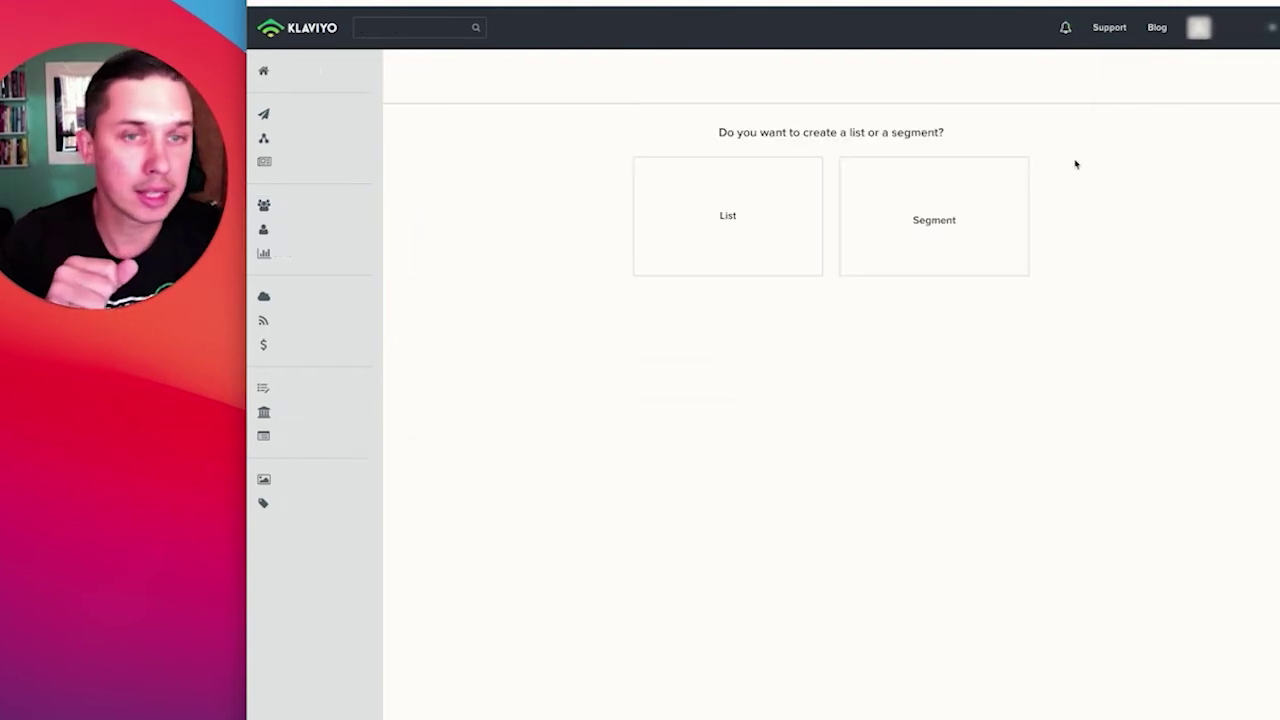
{"action": "left_click", "coordinate": [940, 222]}
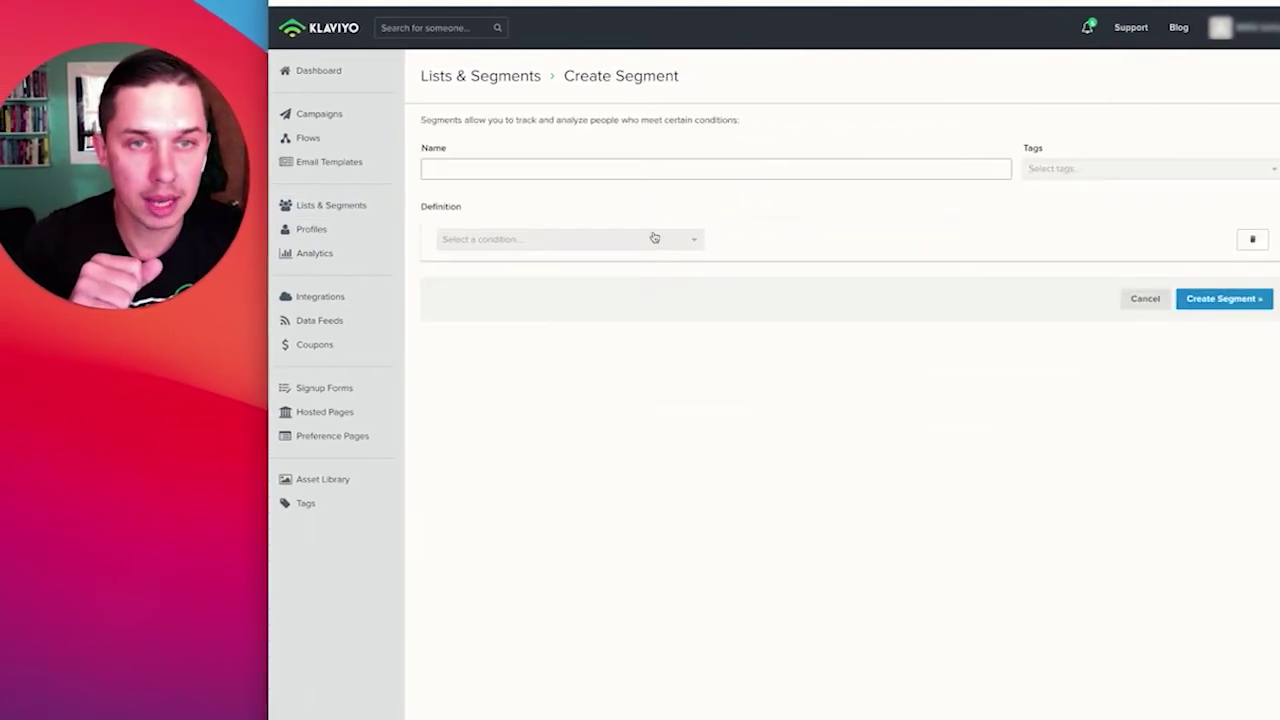
{"action": "left_click", "coordinate": [660, 169]}
{"action": "type", "text": "Item"}
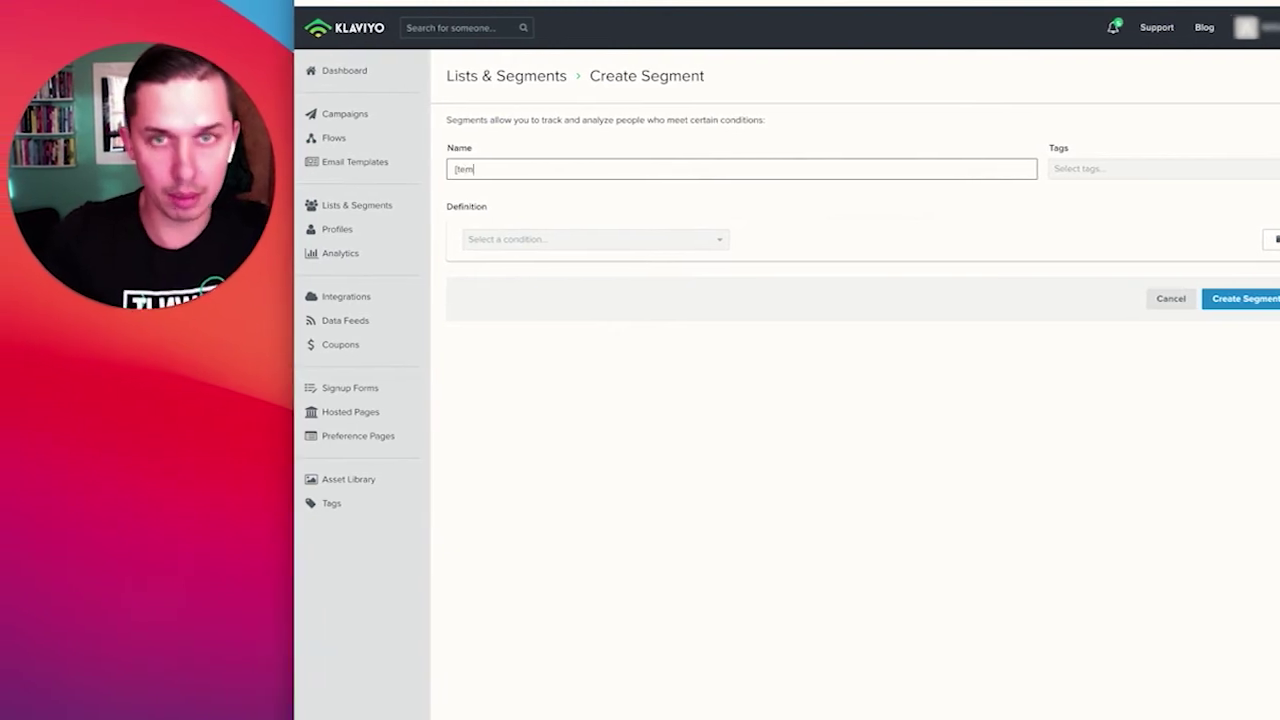
{"action": "key", "text": "BackSpace"}
{"action": "key", "text": "BackSpace"}
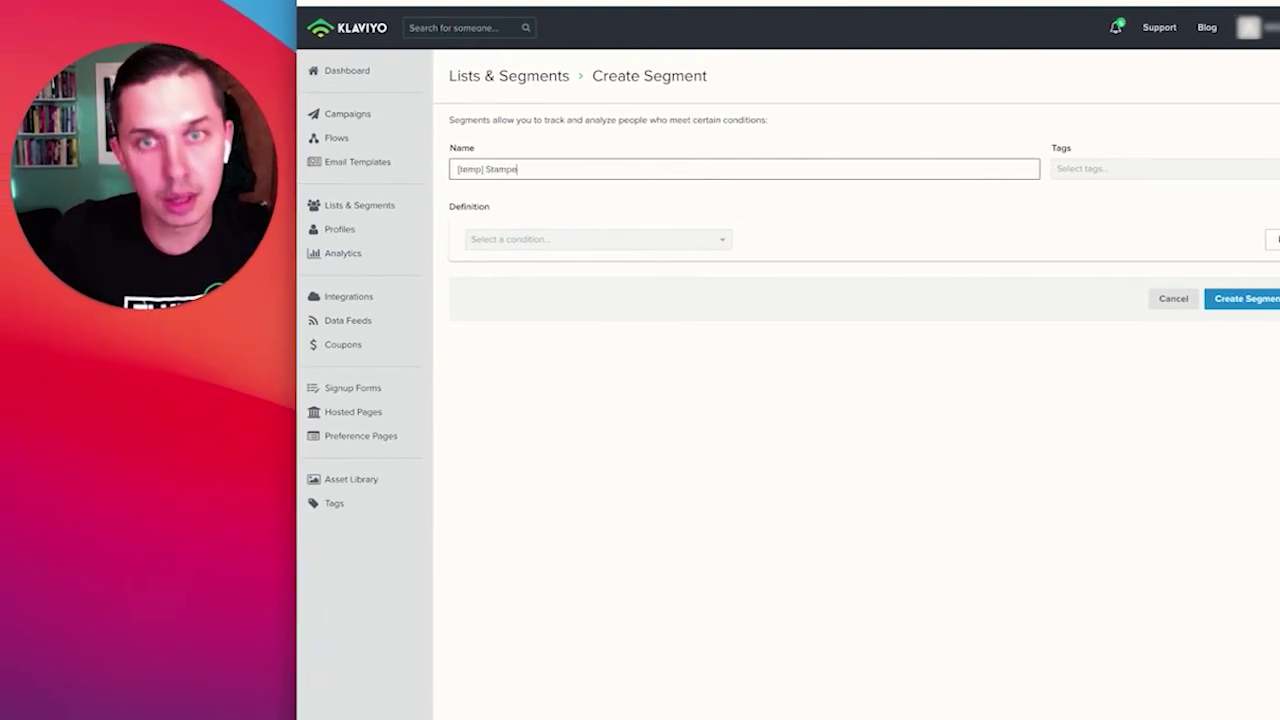
Add a "Properties about someone" condition to the segment and search its dimensions for "stamped"
{"action": "left_click", "coordinate": [532, 240]}
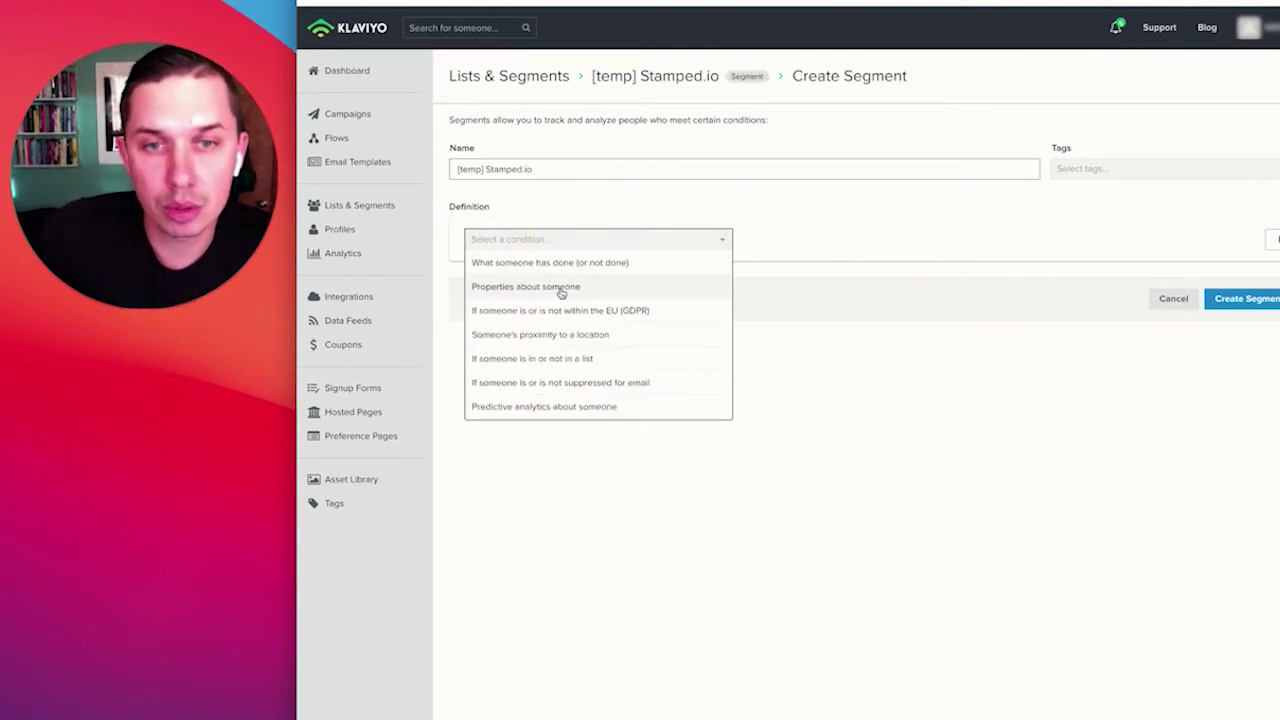
{"action": "left_click", "coordinate": [560, 287]}
{"action": "left_click", "coordinate": [540, 267]}
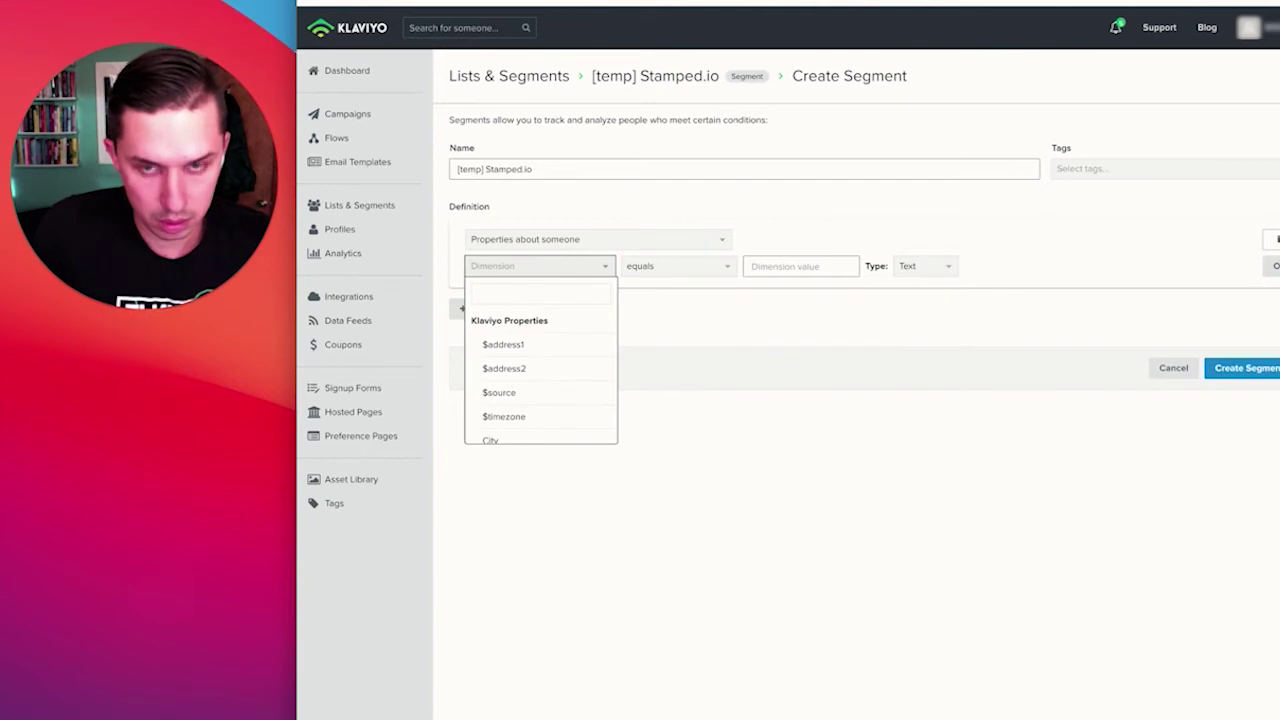
{"action": "type", "text": "sc"}
{"action": "key", "text": "BackSpace"}
{"action": "key", "text": "BackSpace"}
{"action": "key", "text": "BackSpace"}
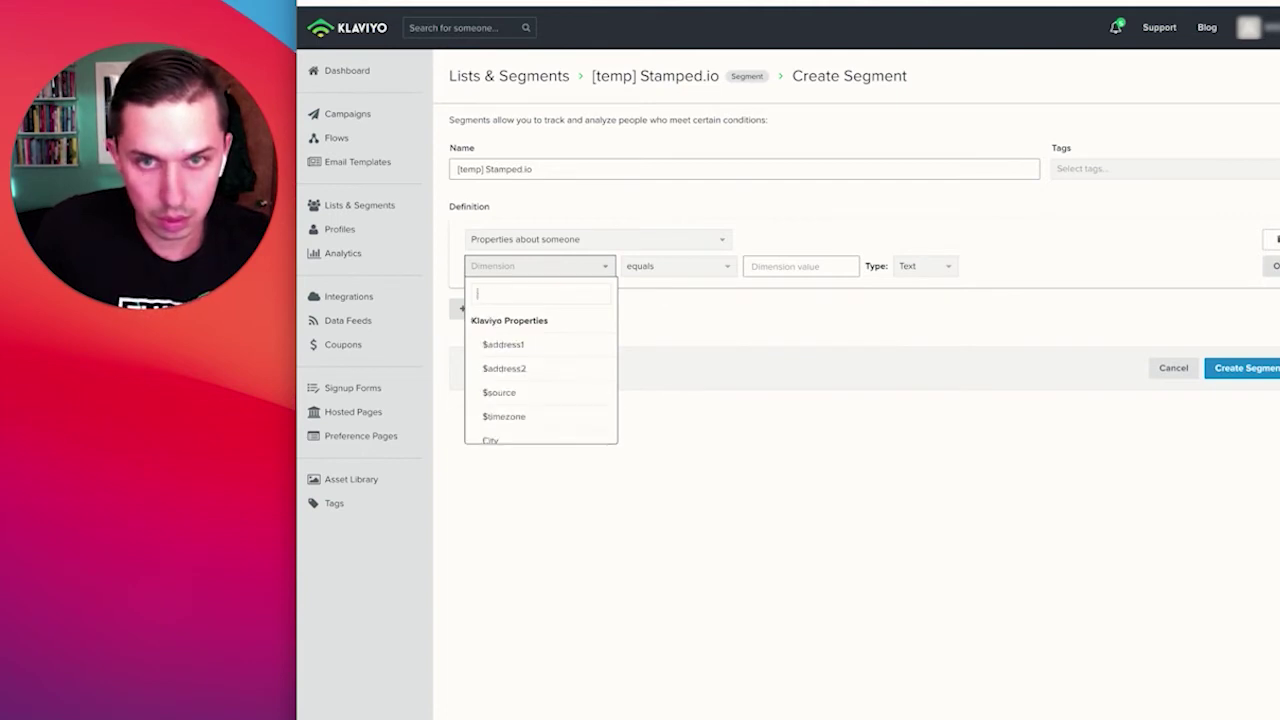
{"action": "type", "text": "stamped"}
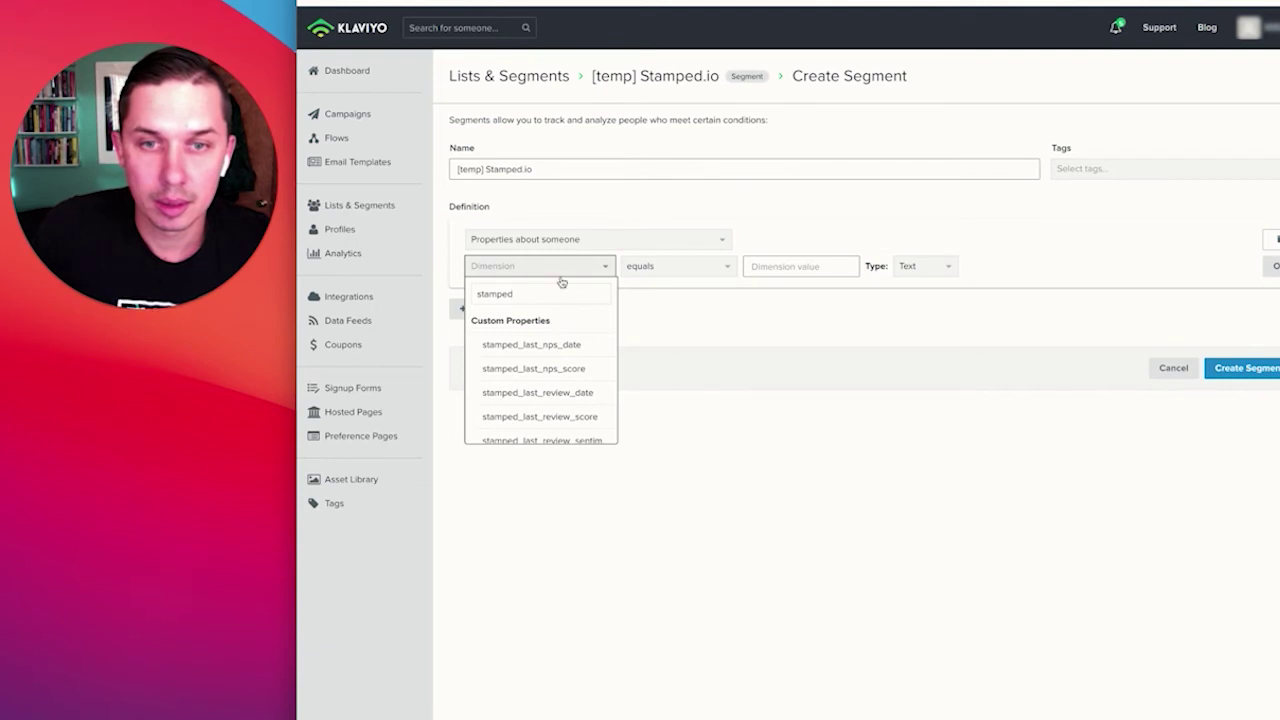
Look through the Stamped.io custom properties and choose stamped_last_review_score as the condition's dimension
{"action": "scroll", "coordinate": [565, 350], "scroll_direction": "down", "scroll_amount": 3}
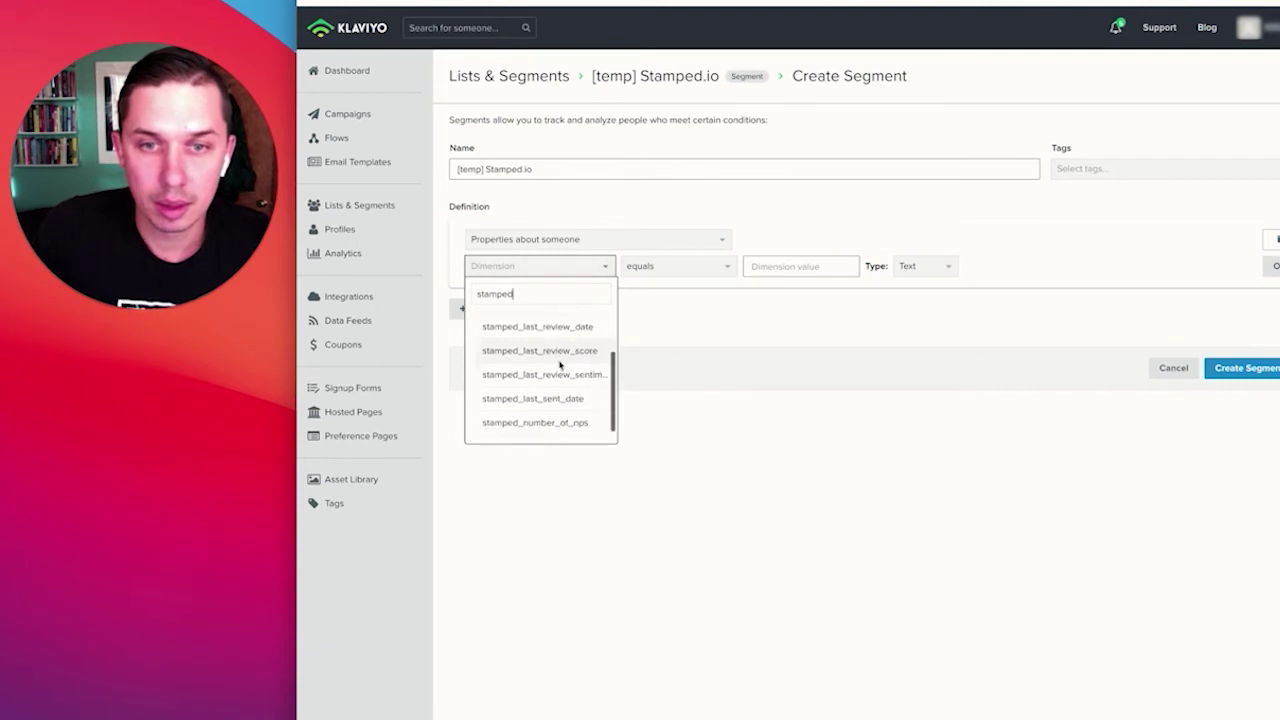
{"action": "scroll", "coordinate": [571, 368], "scroll_direction": "up", "scroll_amount": 3}
{"action": "scroll", "coordinate": [548, 375], "scroll_direction": "down", "scroll_amount": 2}
{"action": "scroll", "coordinate": [544, 380], "scroll_direction": "down", "scroll_amount": 2}
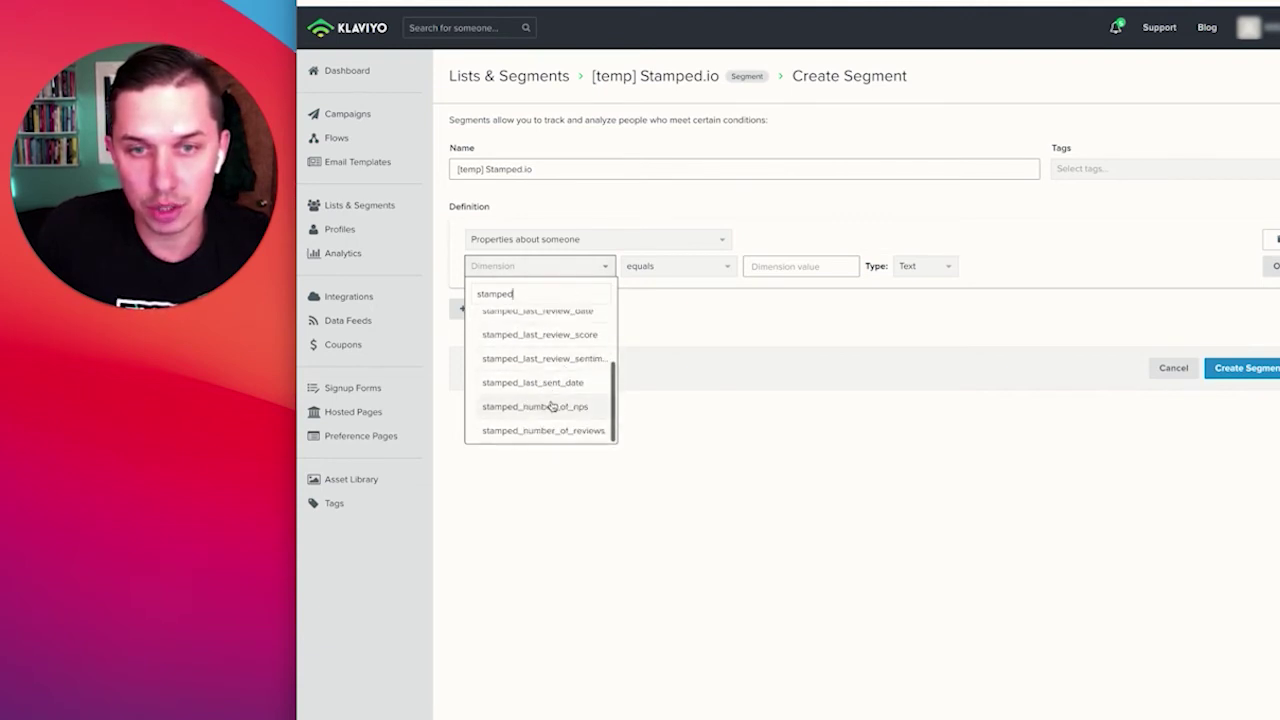
{"action": "scroll", "coordinate": [551, 380], "scroll_direction": "up", "scroll_amount": 3}
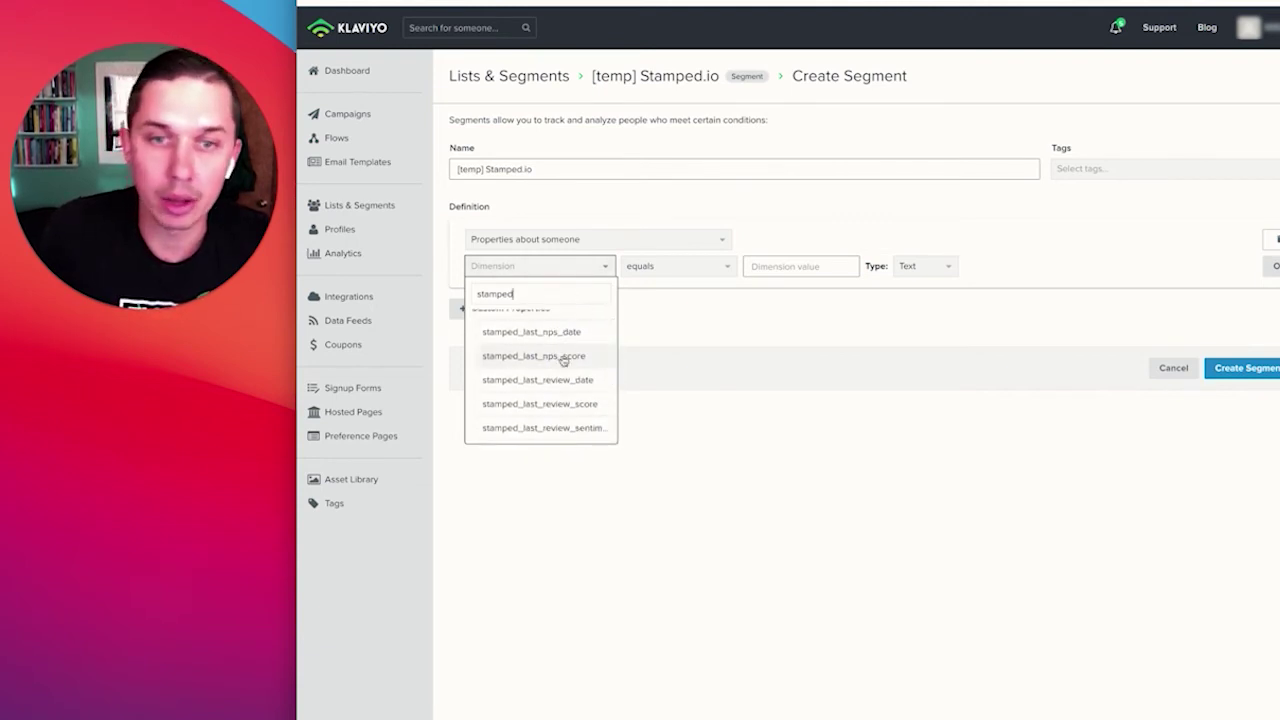
{"action": "scroll", "coordinate": [552, 365], "scroll_direction": "up", "scroll_amount": 1}
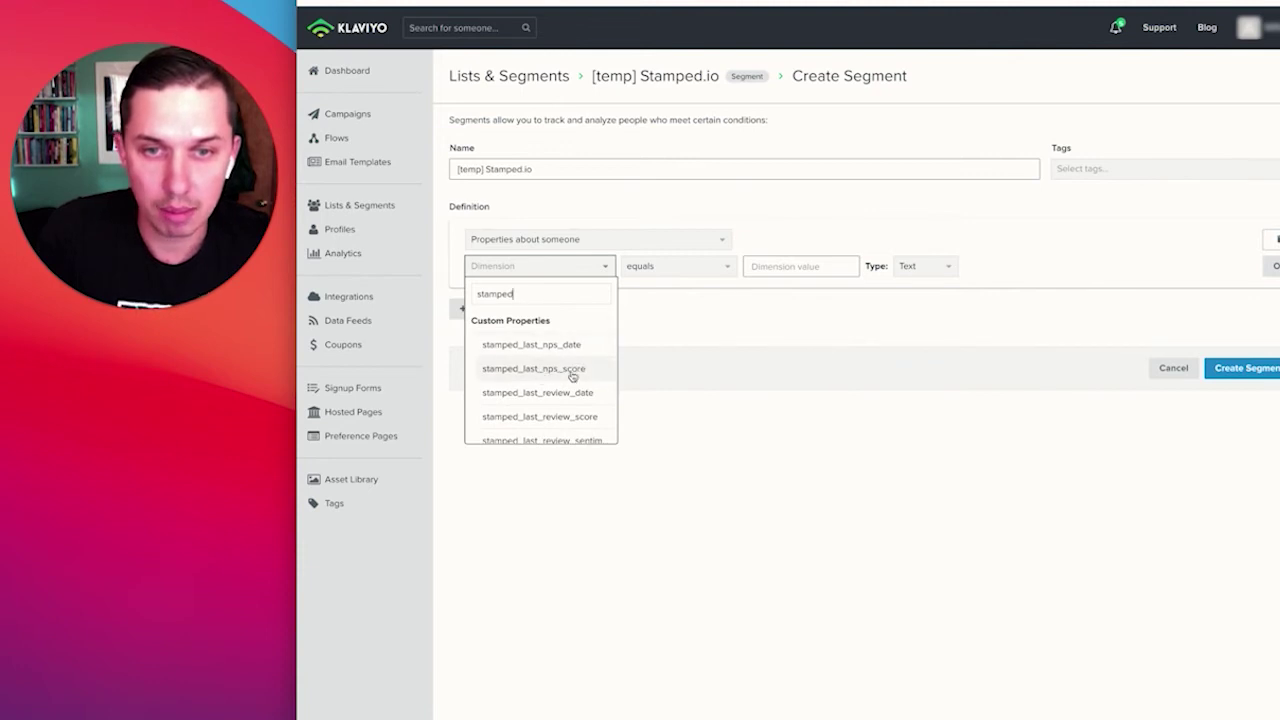
{"action": "scroll", "coordinate": [555, 377], "scroll_direction": "down", "scroll_amount": 2}
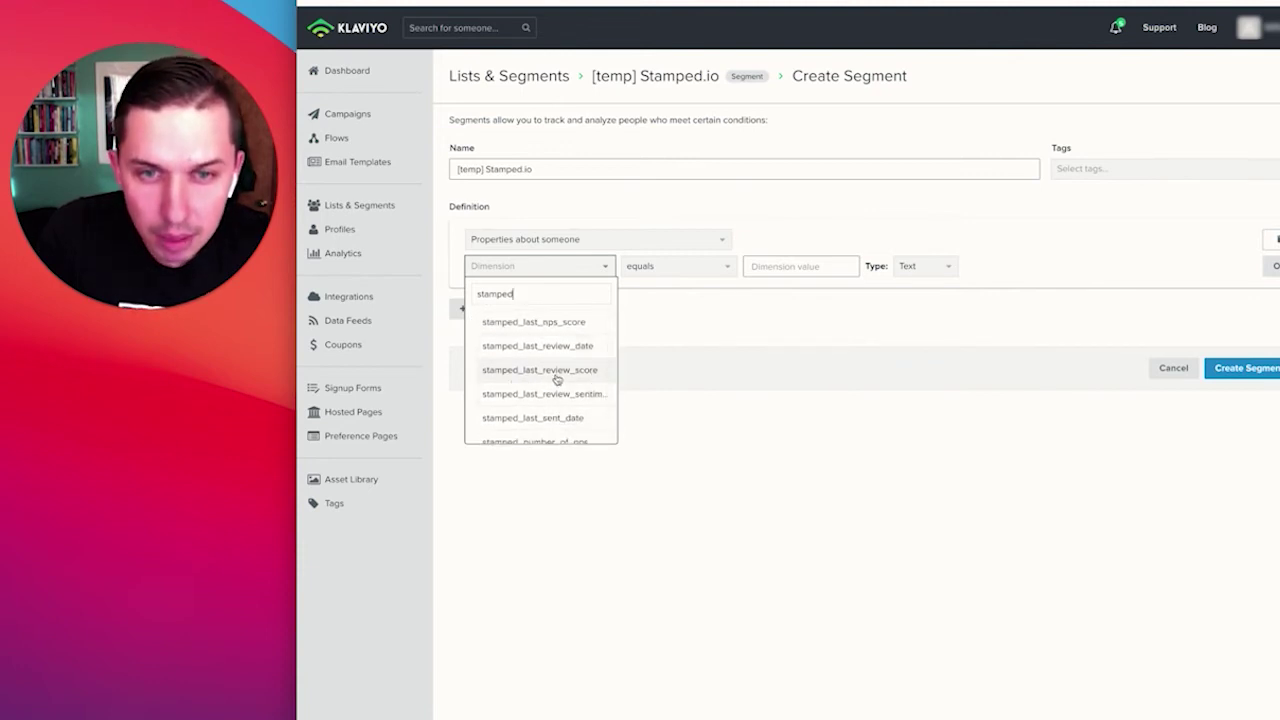
{"action": "left_click", "coordinate": [561, 370]}
Set the review score condition to equals 5 with type Number and create the segment
{"action": "left_click", "coordinate": [676, 266]}
{"action": "left_click", "coordinate": [800, 268]}
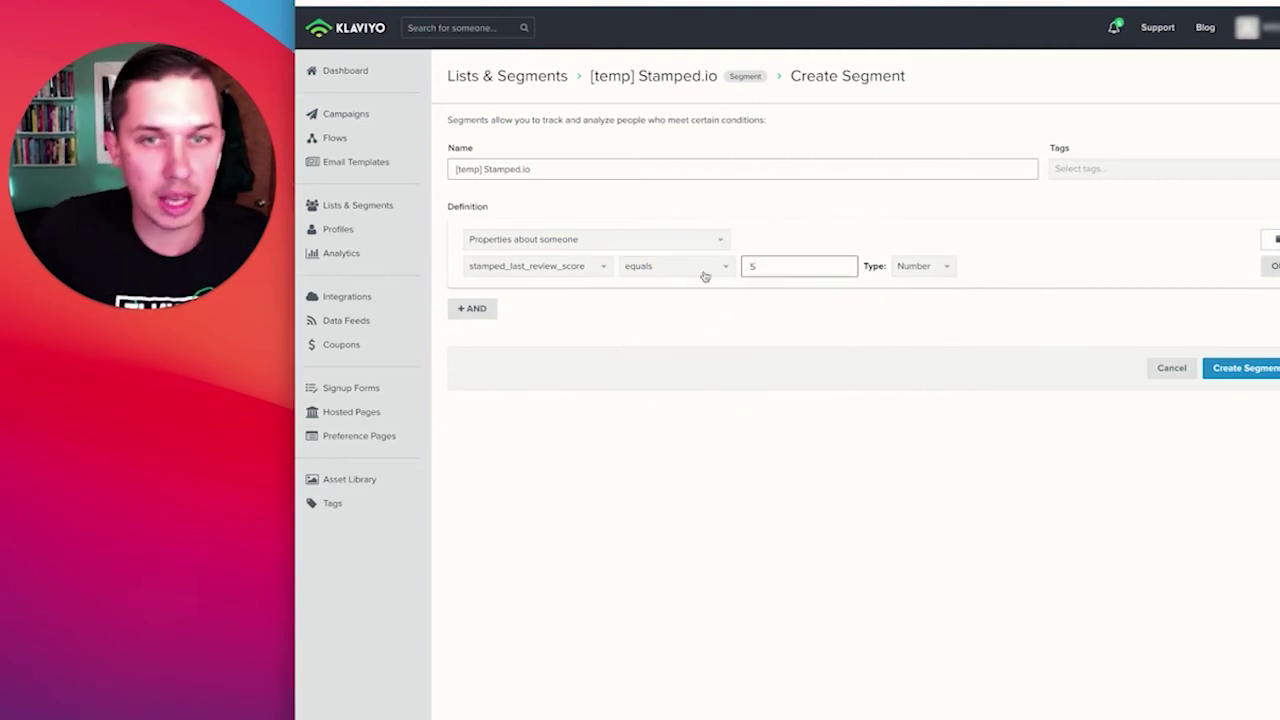
{"action": "left_click", "coordinate": [1242, 371]}
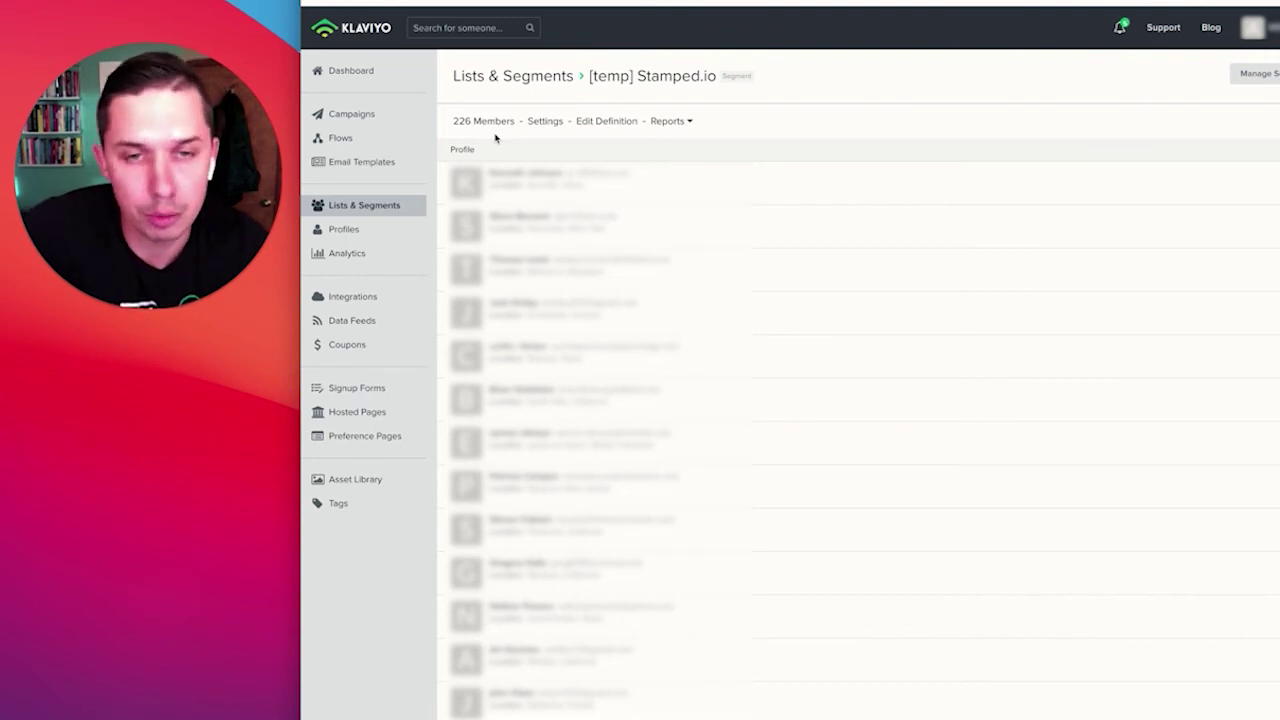
Open the segment's definition for editing and look through the condition's dimensions matching "stamped"
{"action": "left_click", "coordinate": [603, 124]}
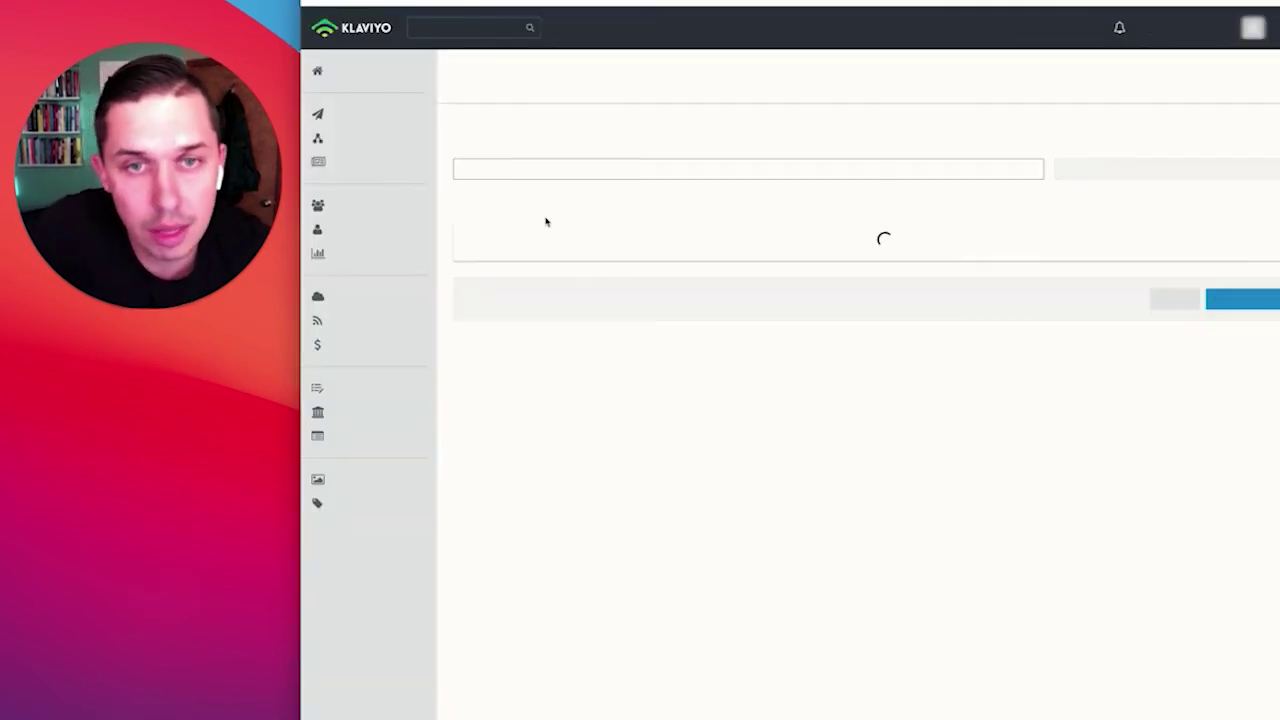
{"action": "left_click", "coordinate": [561, 267]}
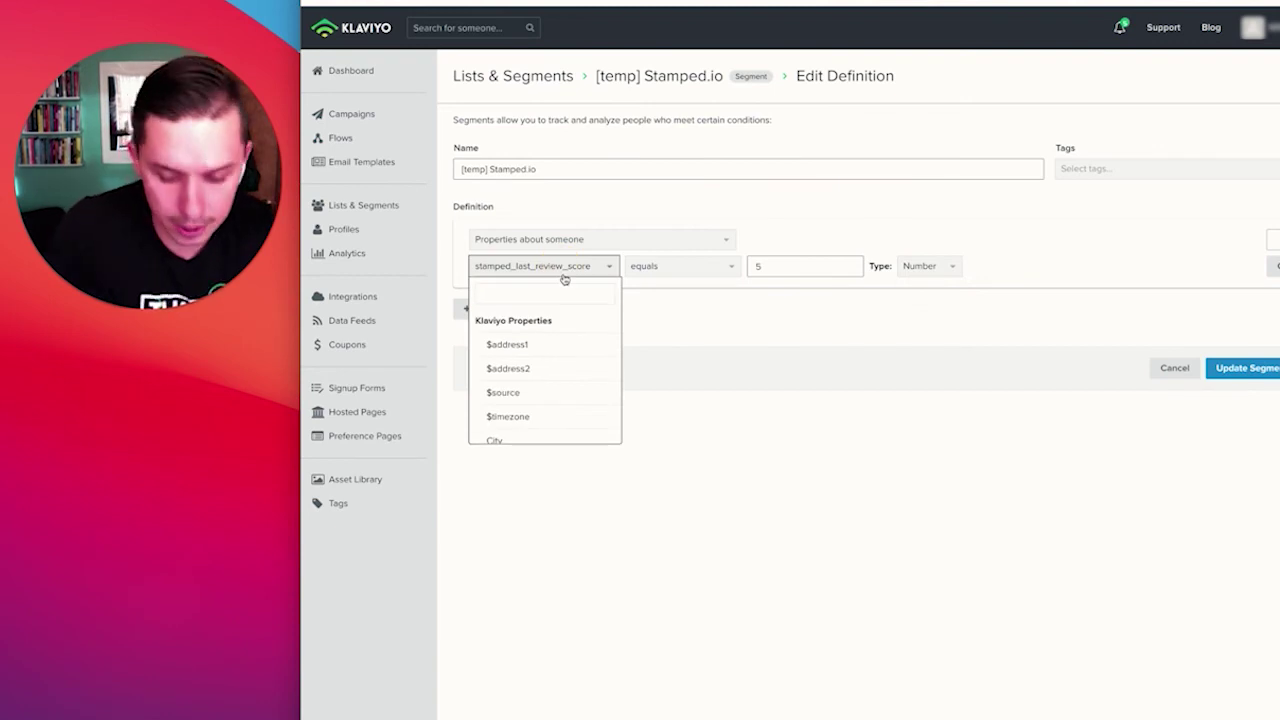
{"action": "type", "text": "stamped"}
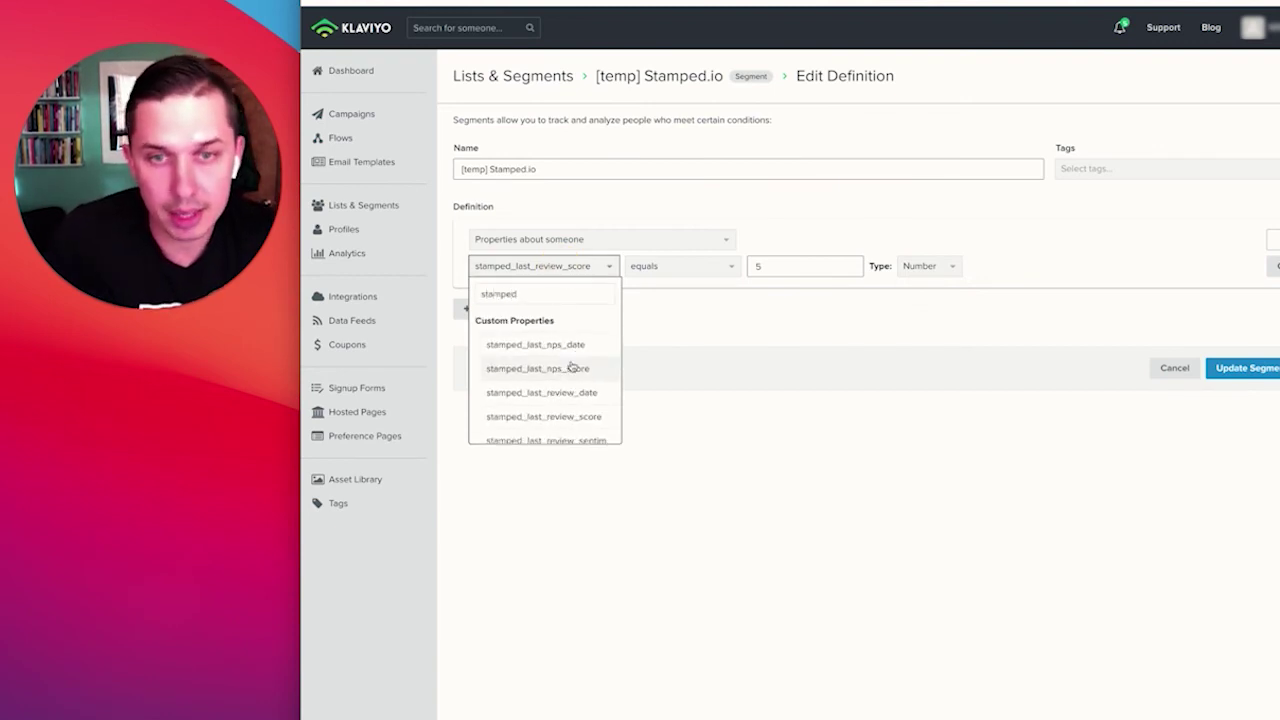
{"action": "scroll", "coordinate": [570, 376], "scroll_direction": "down", "scroll_amount": 2}
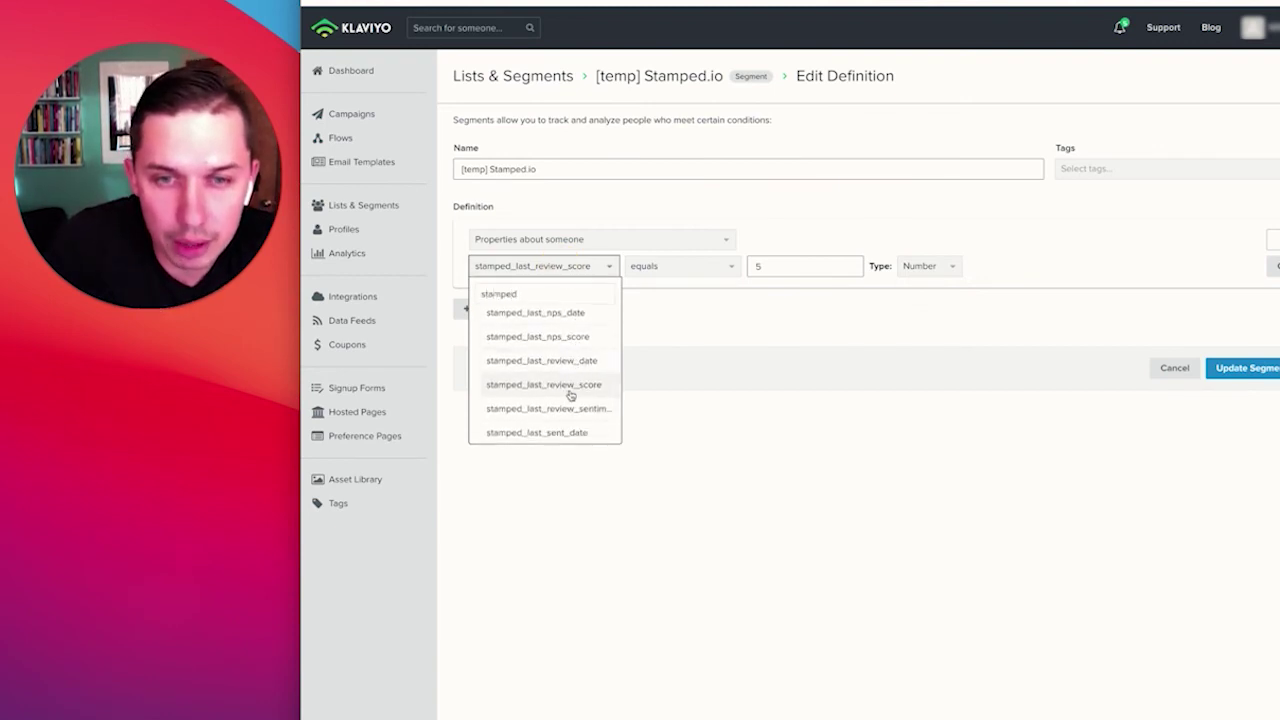
{"action": "scroll", "coordinate": [568, 418], "scroll_direction": "down", "scroll_amount": 2}
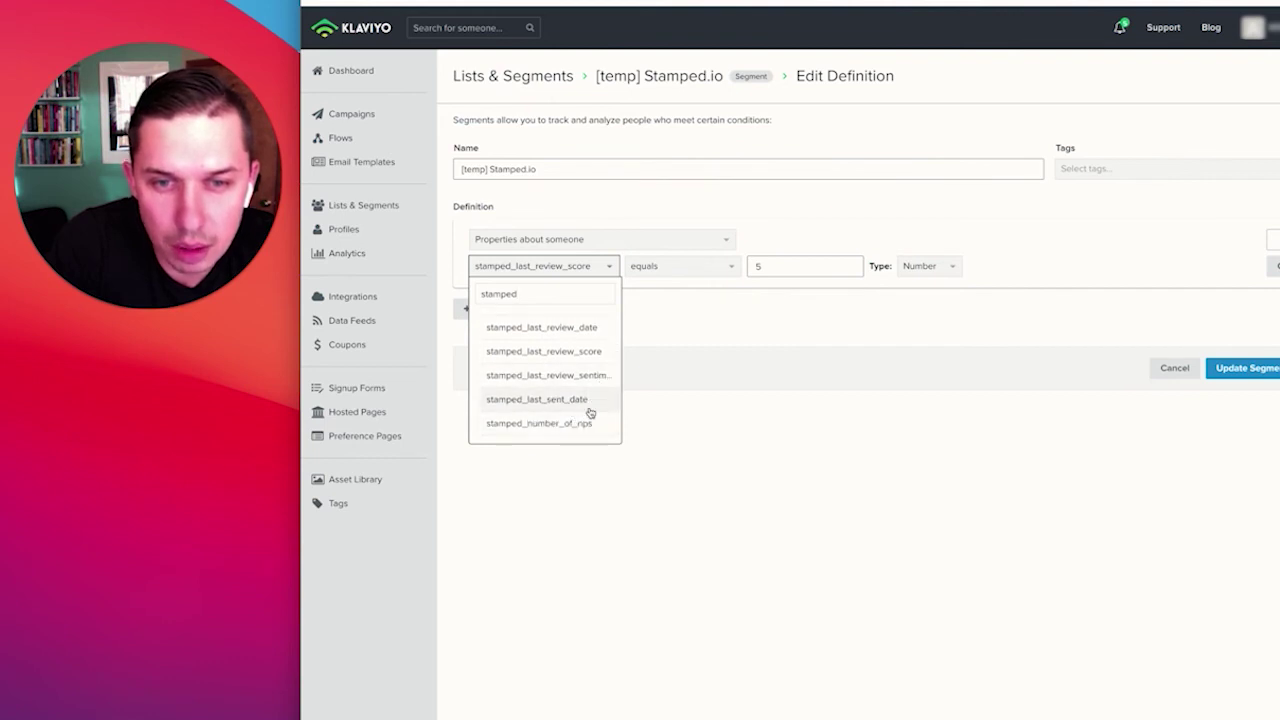